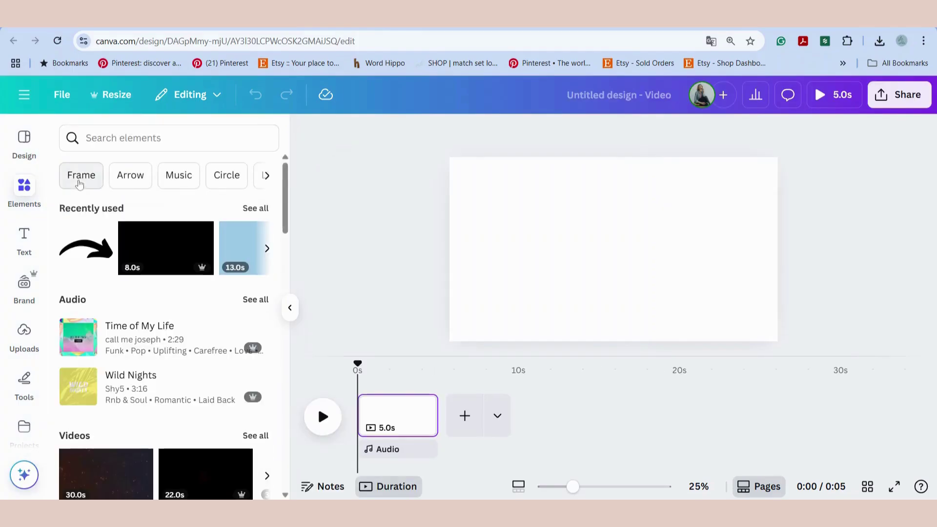
Look up frames in the elements library, show the full frame collection and add the letter F frame to the page
left_click(80, 176)
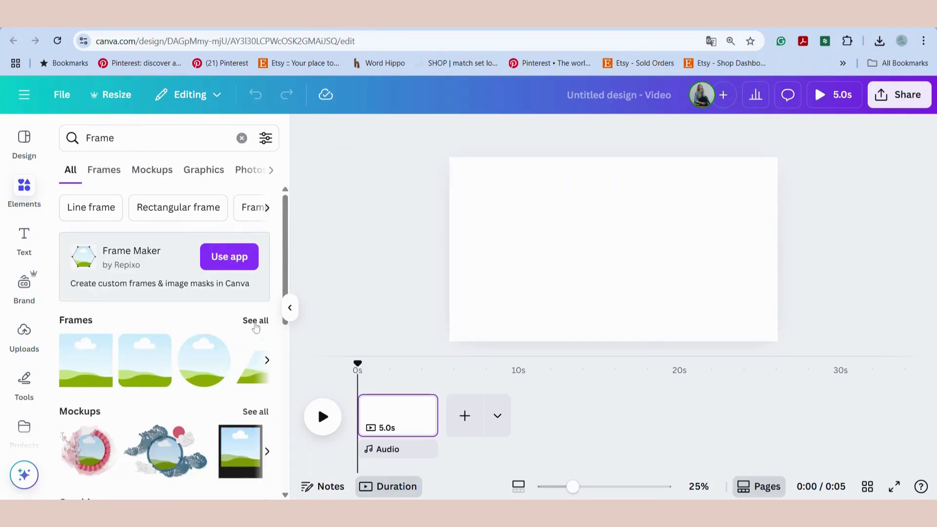
left_click(255, 321)
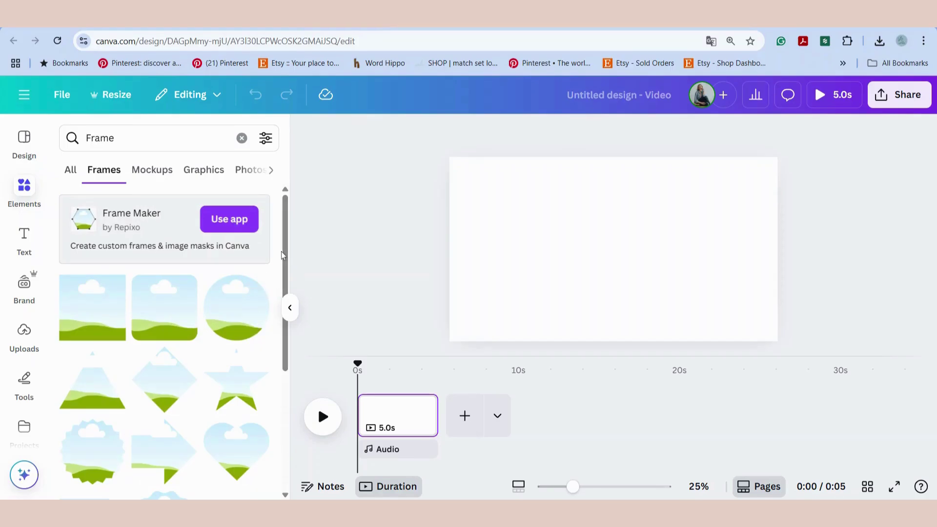
left_click_drag(287, 255, 254, 465)
scroll(251, 468, "down", 3)
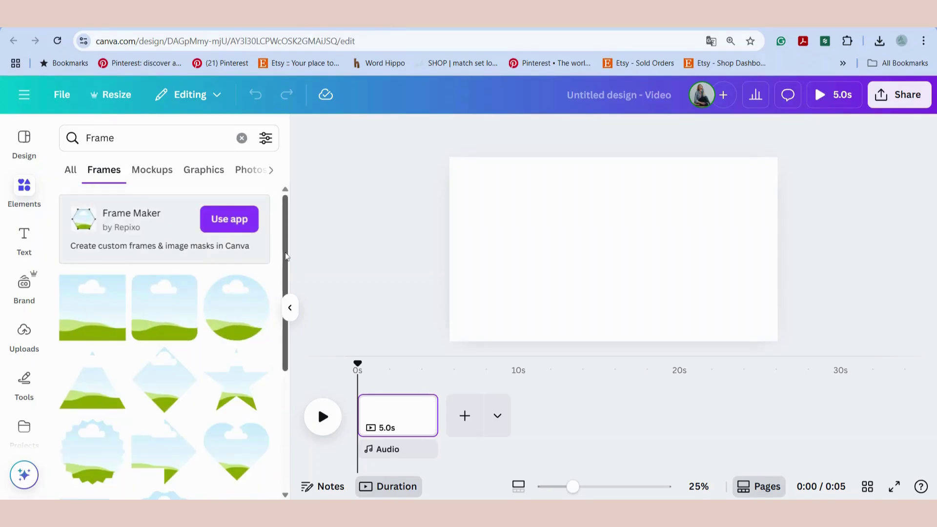
left_click_drag(286, 256, 278, 298)
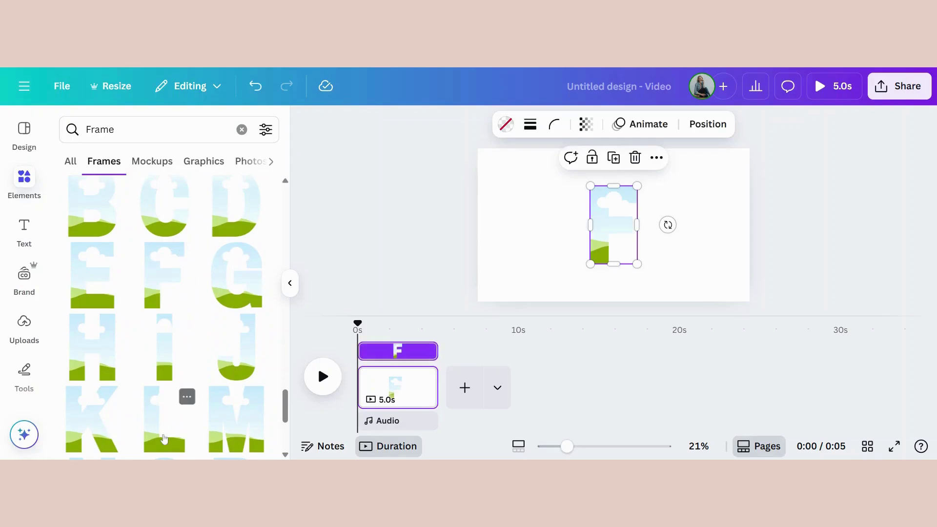
Add the letter frames L, O and W from the frame collection to the page
scroll(164, 440, "down", 3)
left_click(163, 345)
scroll(164, 347, "down", 2)
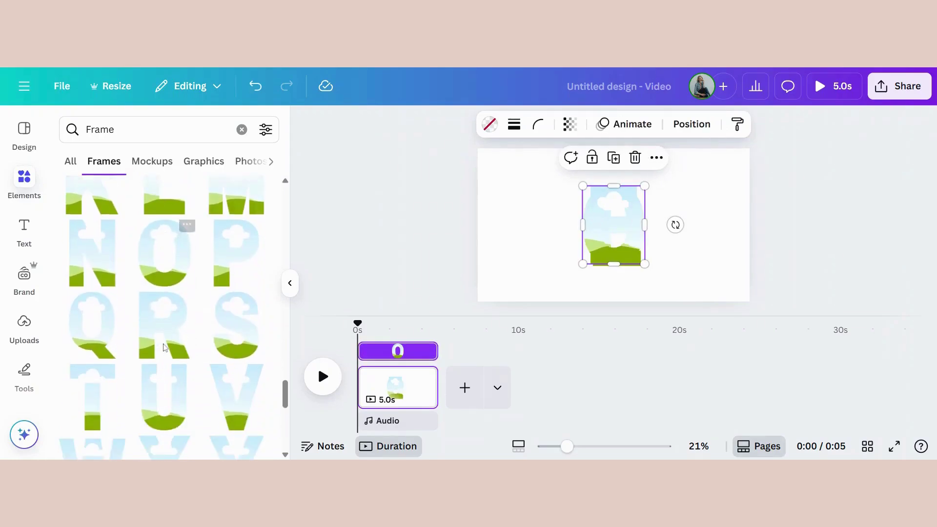
scroll(163, 347, "down", 2)
left_click(78, 410)
Arrange the four letter frames side by side to spell FLOW and move the whole word to the middle of the page
left_click_drag(537, 180, 705, 289)
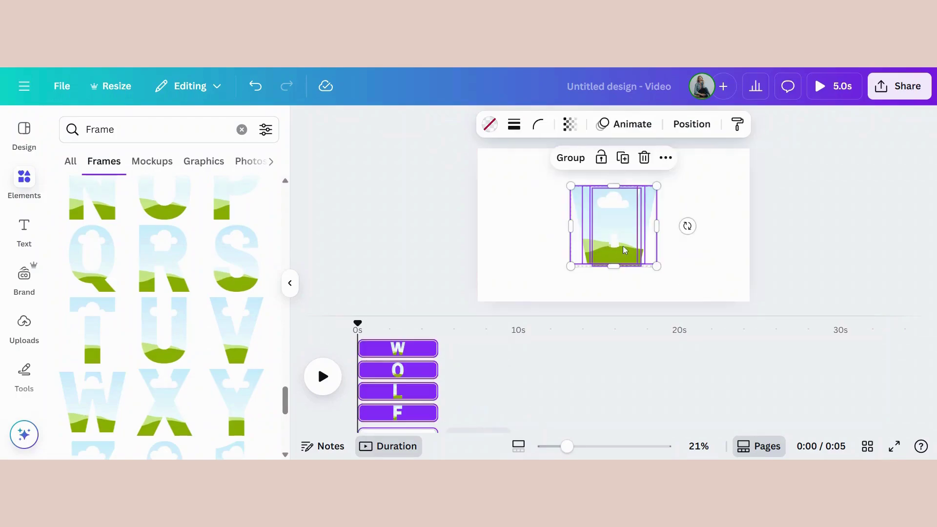
left_click_drag(625, 246, 713, 243)
left_click(632, 262)
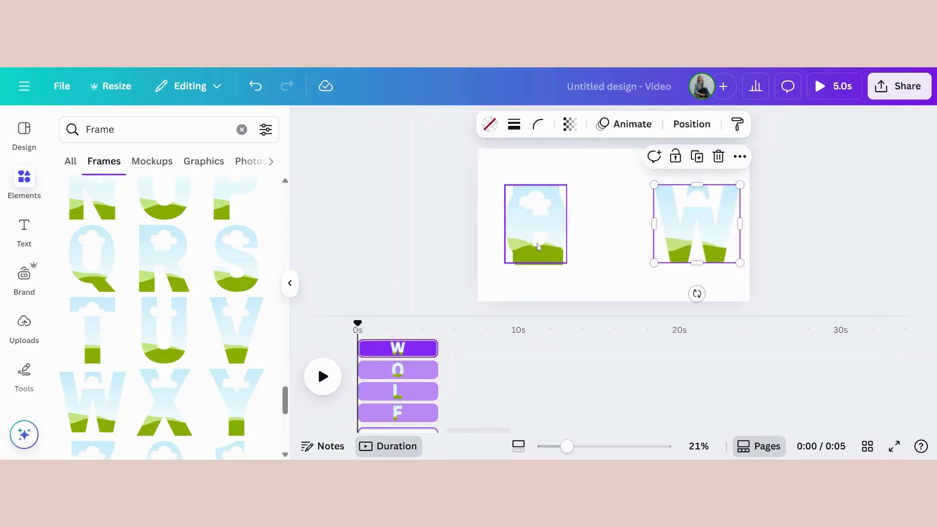
left_click_drag(533, 248, 591, 248)
left_click_drag(655, 224, 736, 238)
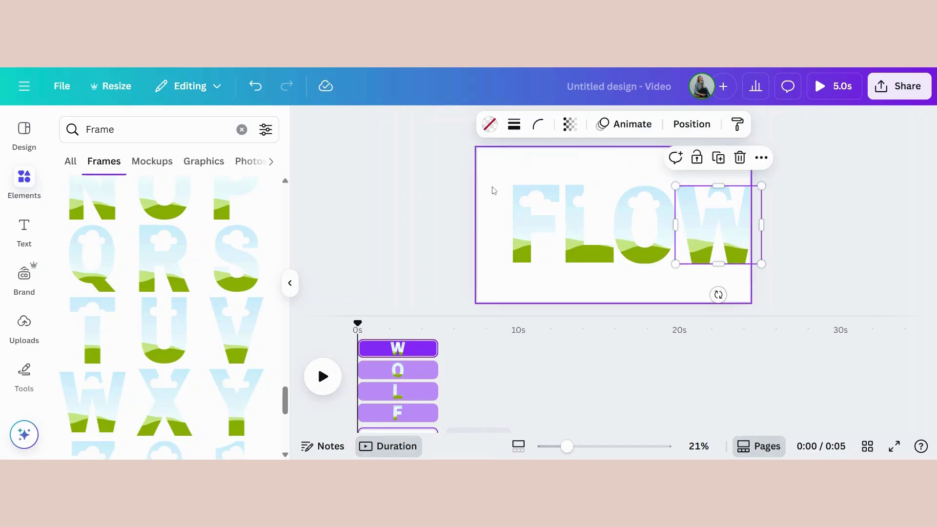
left_click_drag(494, 168, 846, 299)
left_click_drag(729, 253, 705, 253)
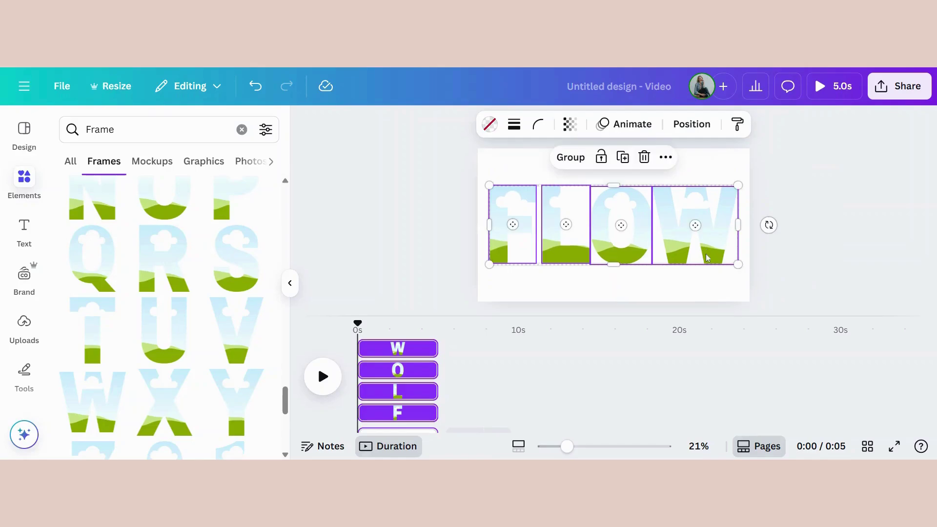
Space the four selected letter frames evenly with Tidy up and deselect them
right_click(708, 257)
mouse_move(782, 283)
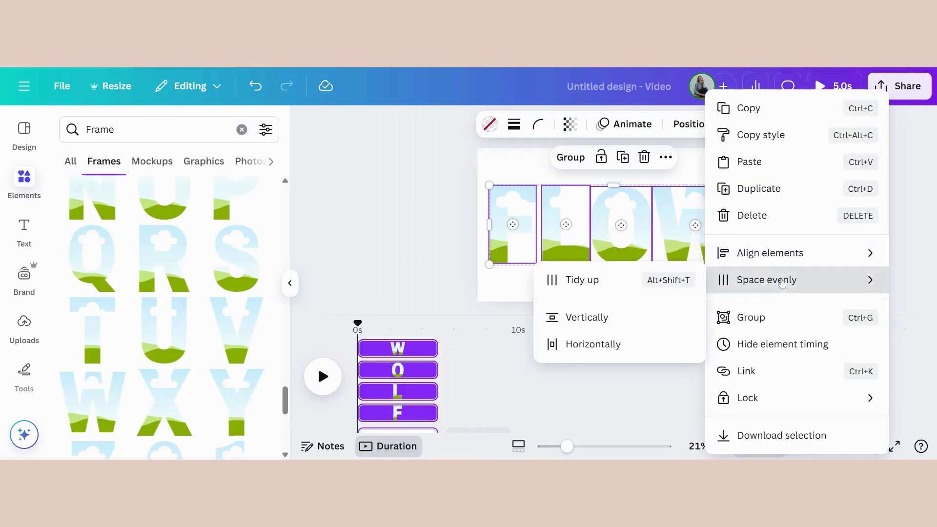
left_click(582, 281)
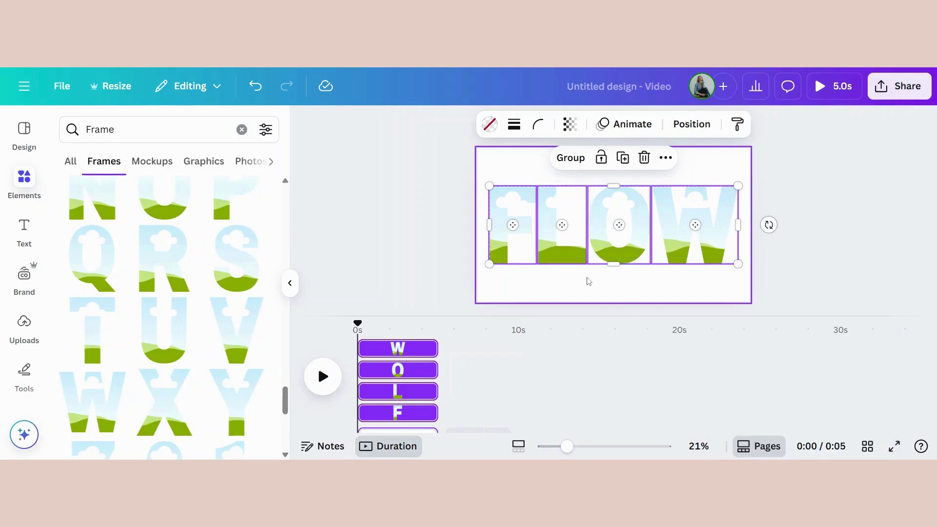
key("Escape")
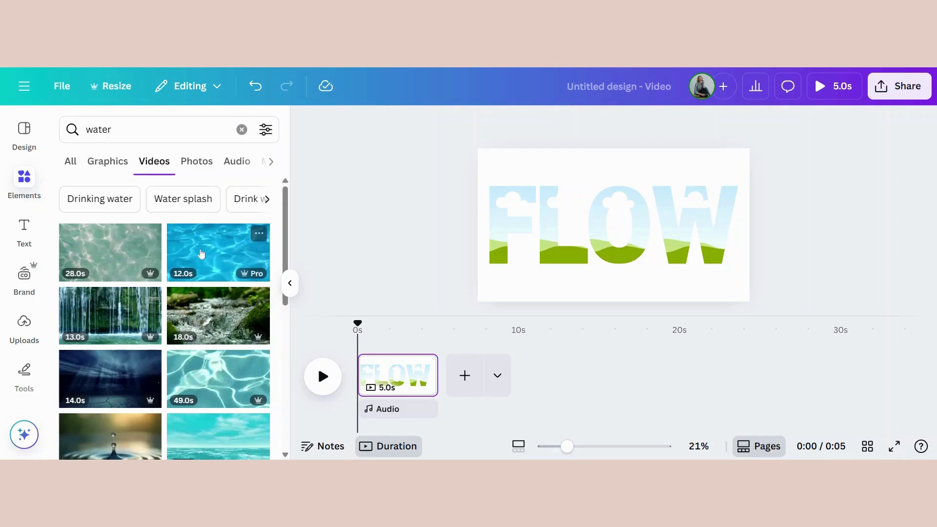
Add the 18-second forest stream video from the water results and enlarge it to cover the whole page
mouse_move(225, 318)
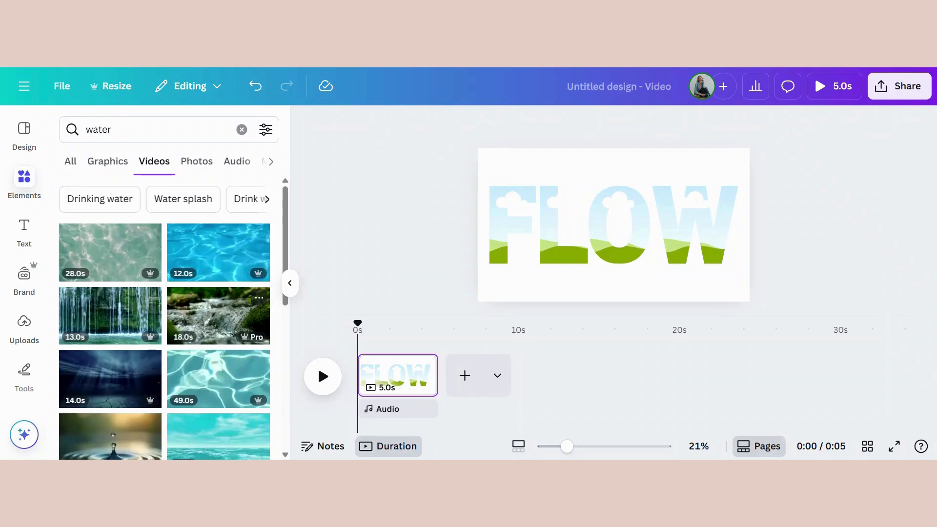
left_click(222, 318)
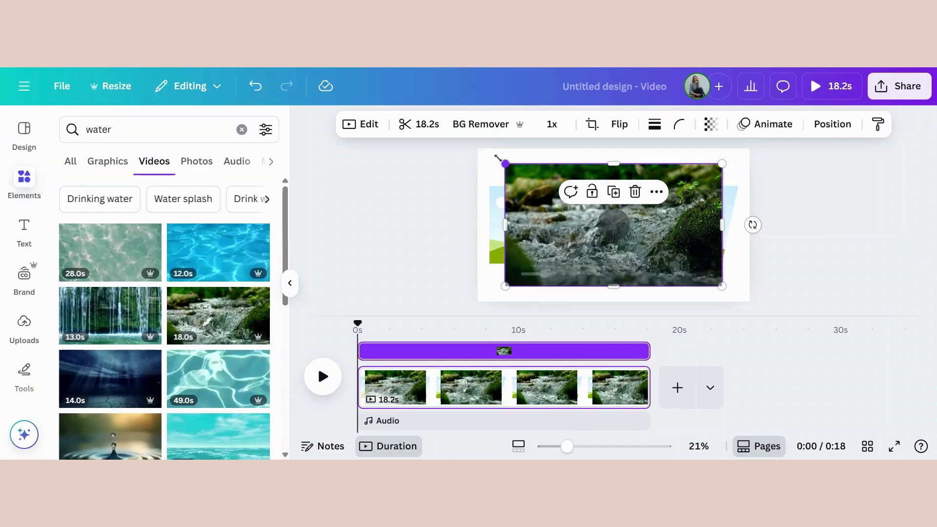
left_click_drag(506, 164, 477, 148)
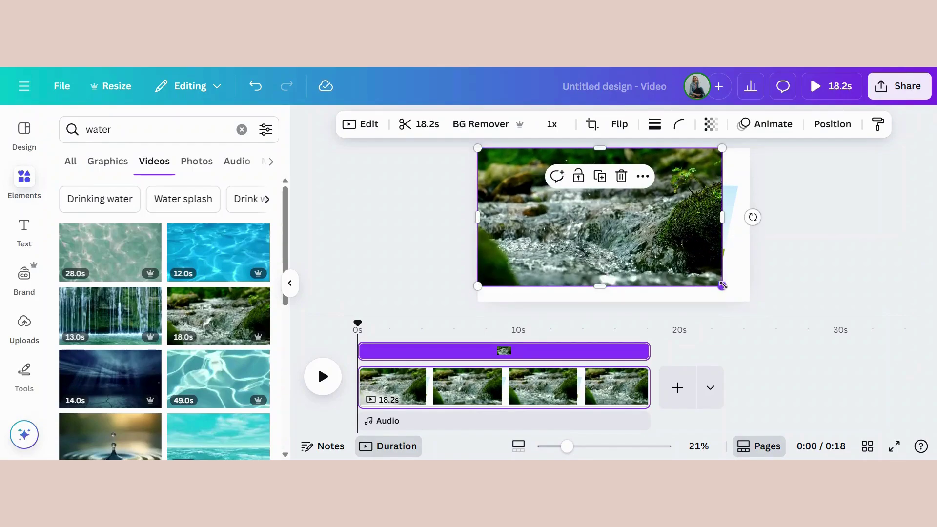
left_click_drag(722, 286, 750, 302)
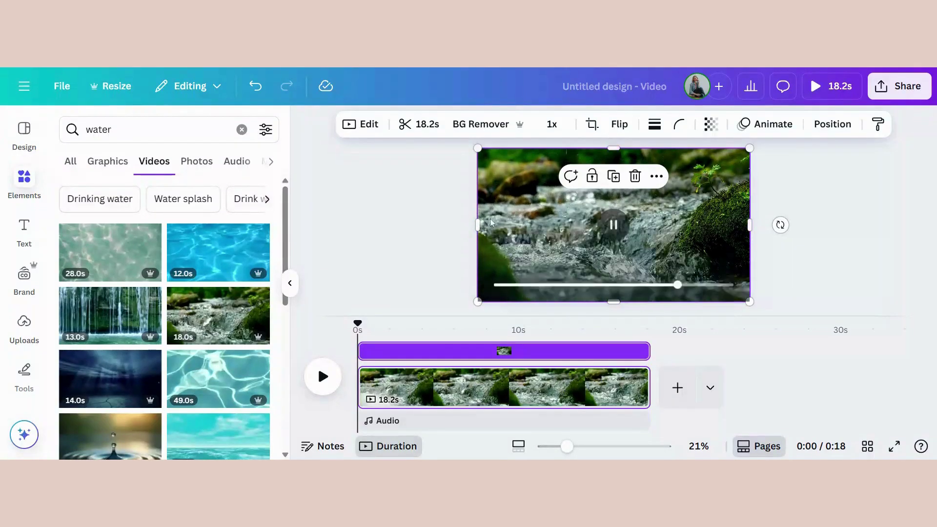
mouse_move(477, 225)
left_mouse_down()
mouse_move(416, 218)
mouse_move(482, 217)
mouse_move(478, 225)
left_mouse_up()
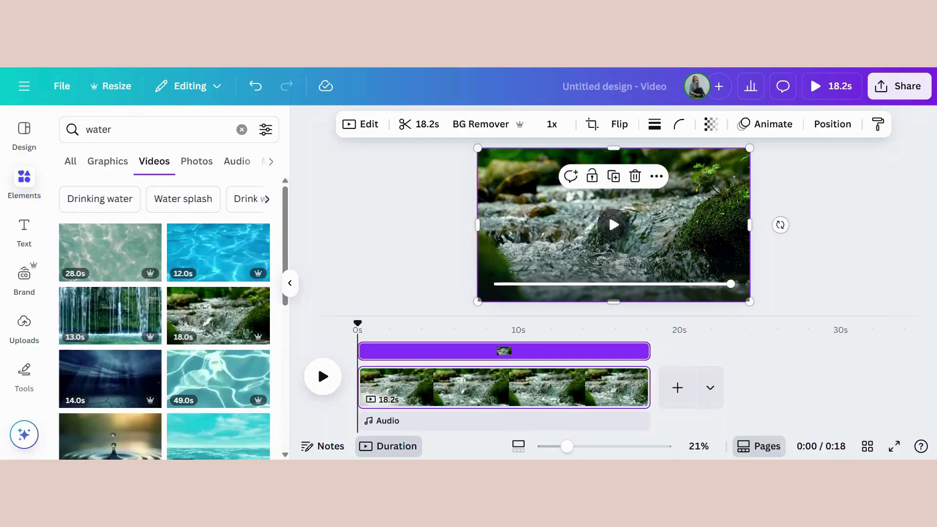
Duplicate the stream video and align the copy exactly over the original on the page
right_click(509, 174)
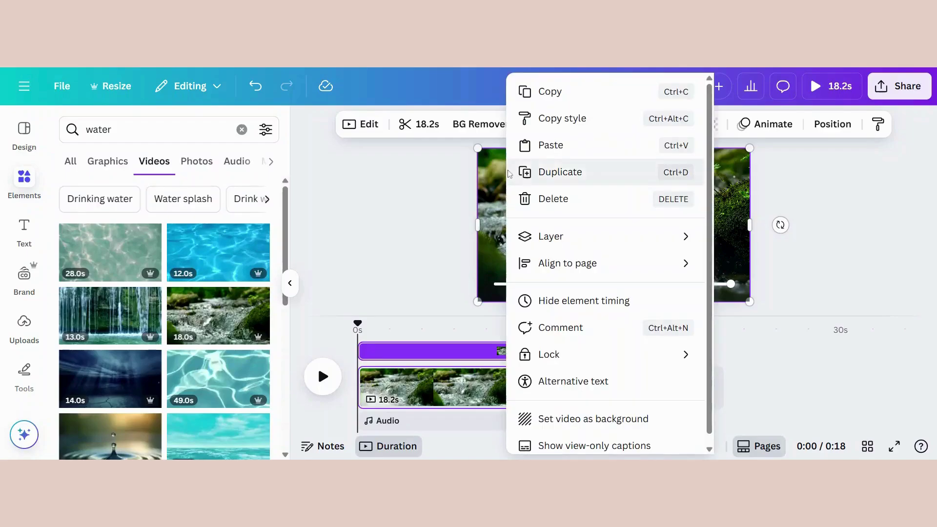
left_click(553, 173)
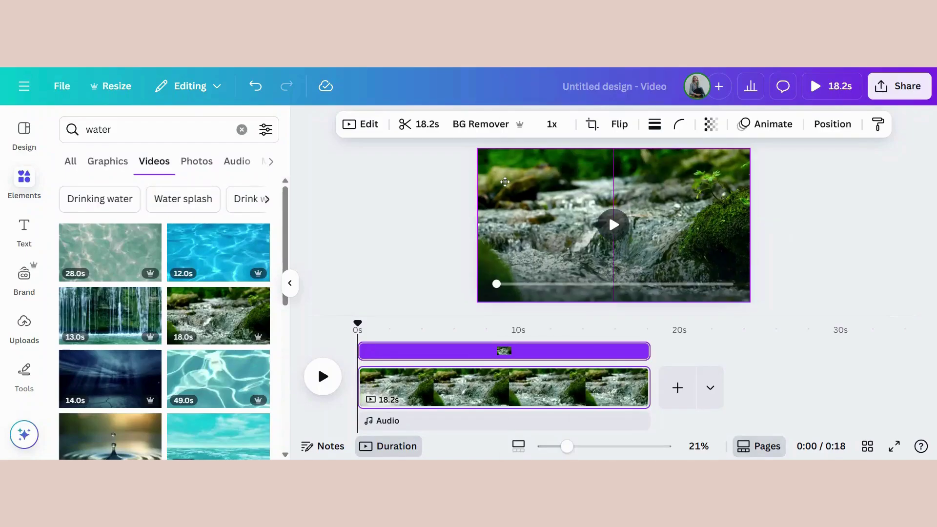
left_click_drag(505, 181, 505, 184)
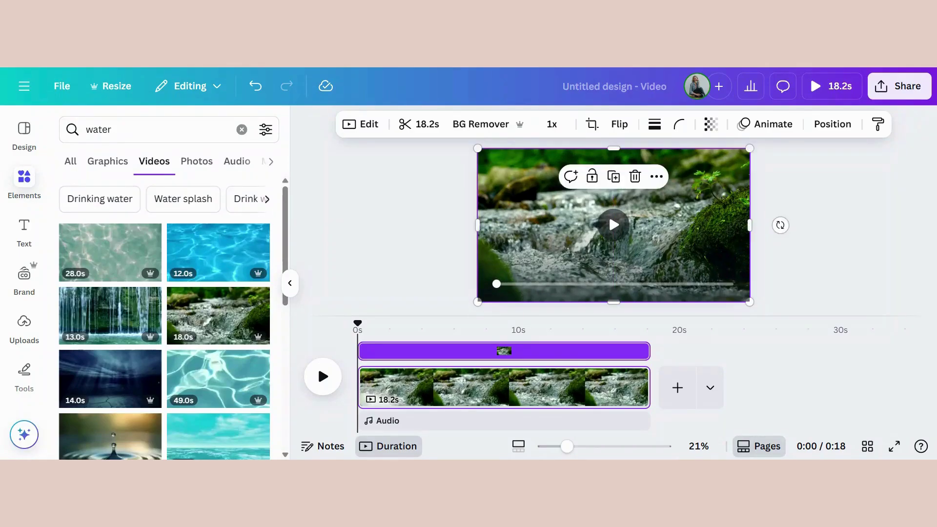
Show the layers and move both stream videos beneath the F, L, O and W letter frames
right_click(505, 184)
mouse_move(596, 242)
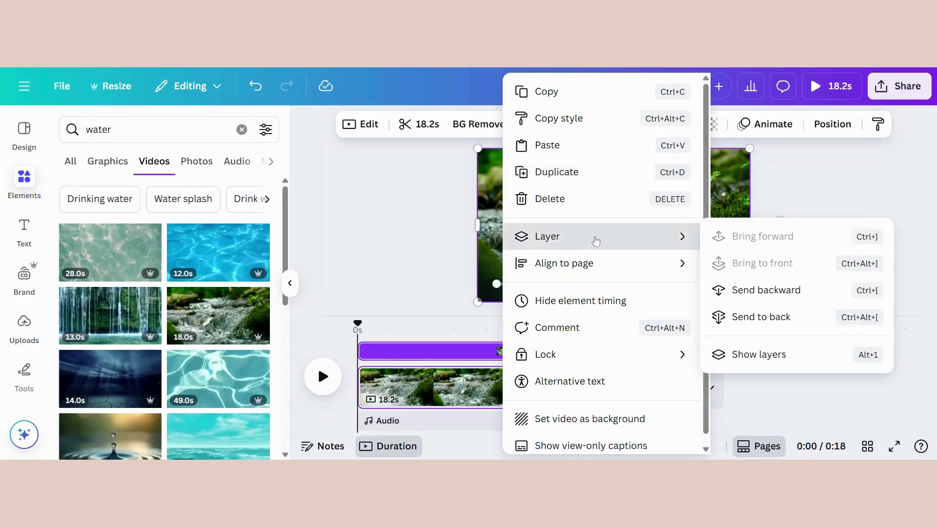
key("alt+1")
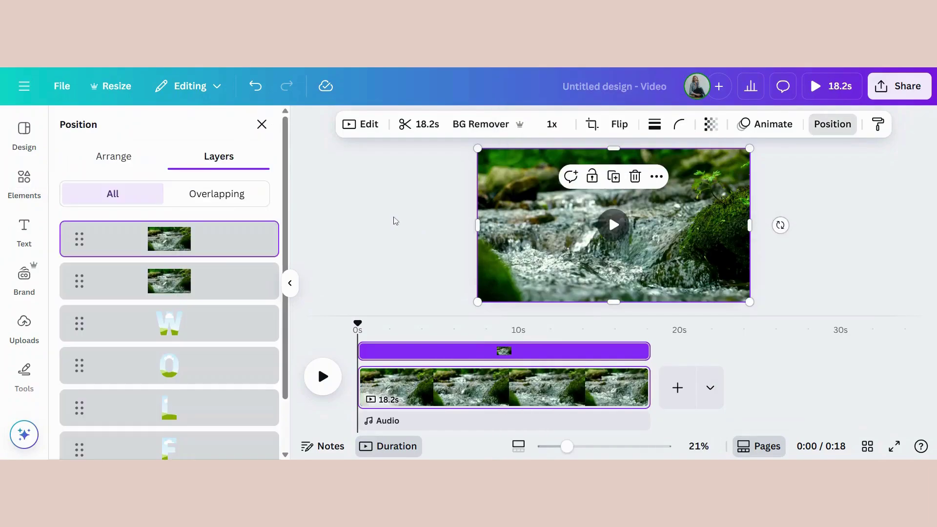
left_click_drag(229, 239, 227, 408)
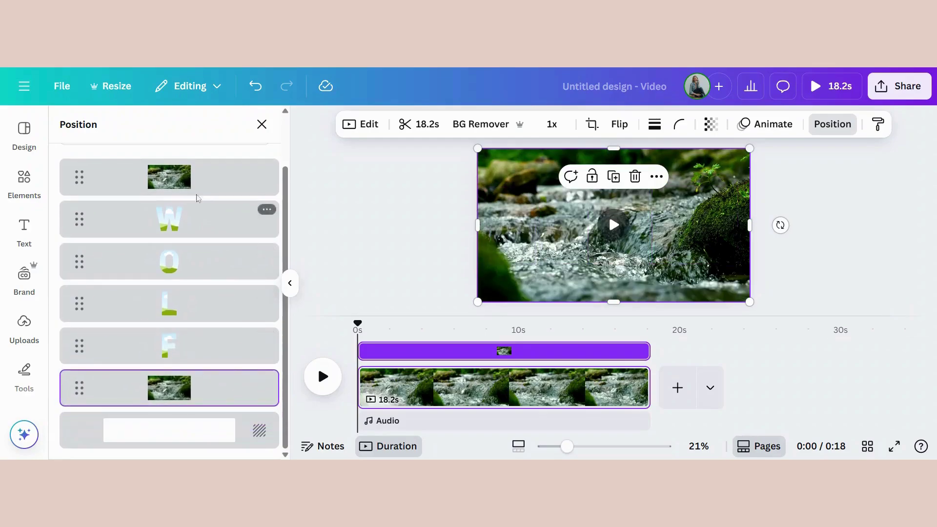
left_click_drag(201, 181, 205, 361)
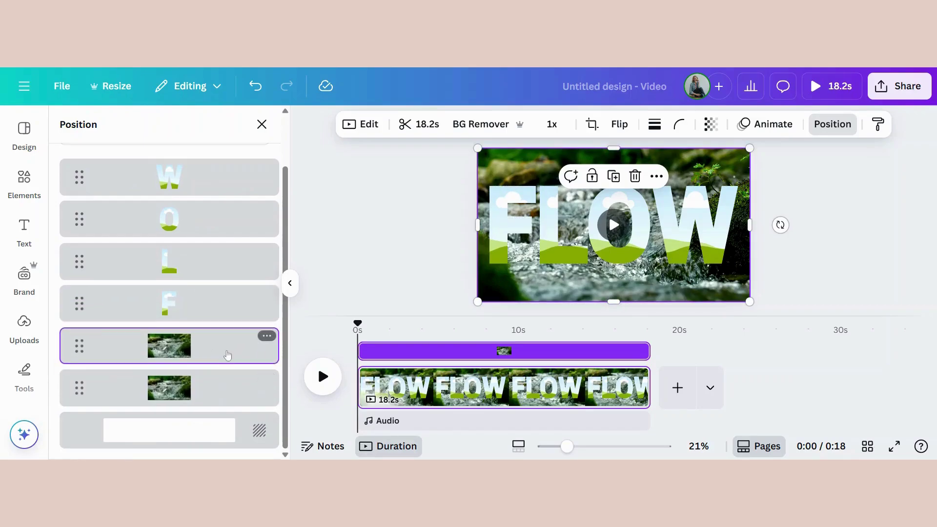
Crop the upper stream video copy on three sides to match the bounds of the letter F frame
left_click_drag(749, 224, 490, 225)
left_click_drag(512, 300, 512, 264)
left_click_drag(515, 150, 514, 186)
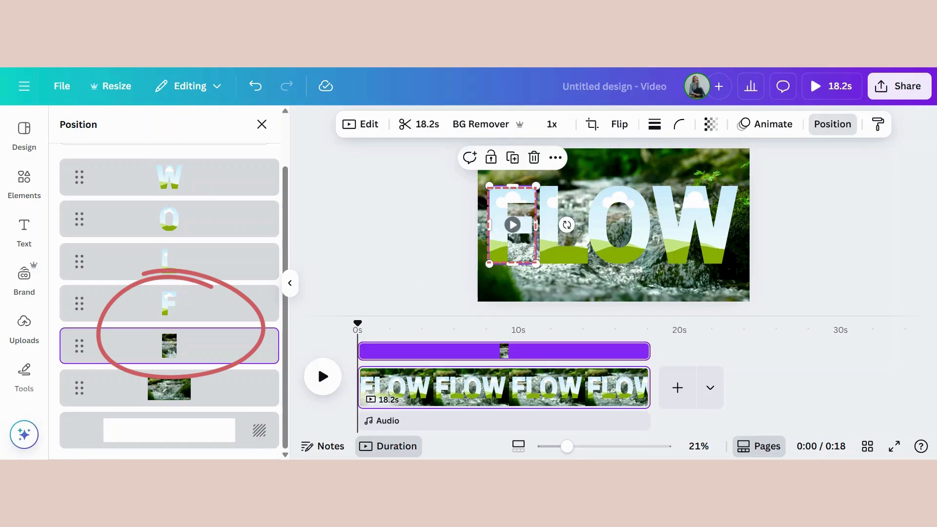
Move the cropped video above the F layer and drop it into the F frame so that it fills the letter
mouse_move(216, 360)
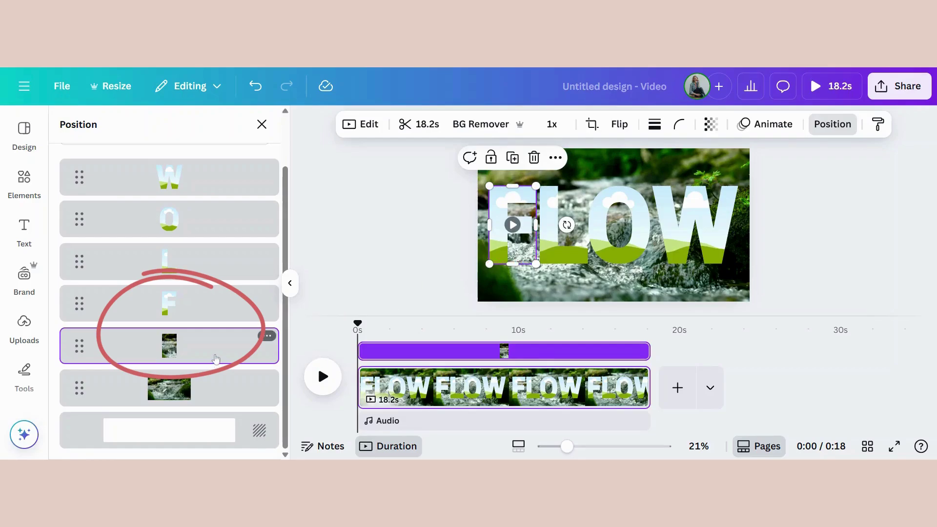
left_click_drag(216, 360, 207, 290)
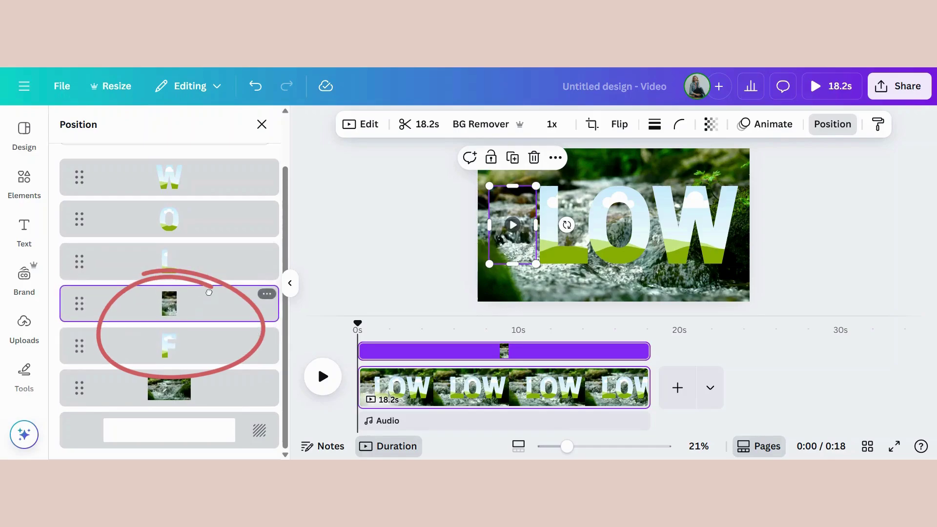
left_click_drag(511, 201, 509, 203)
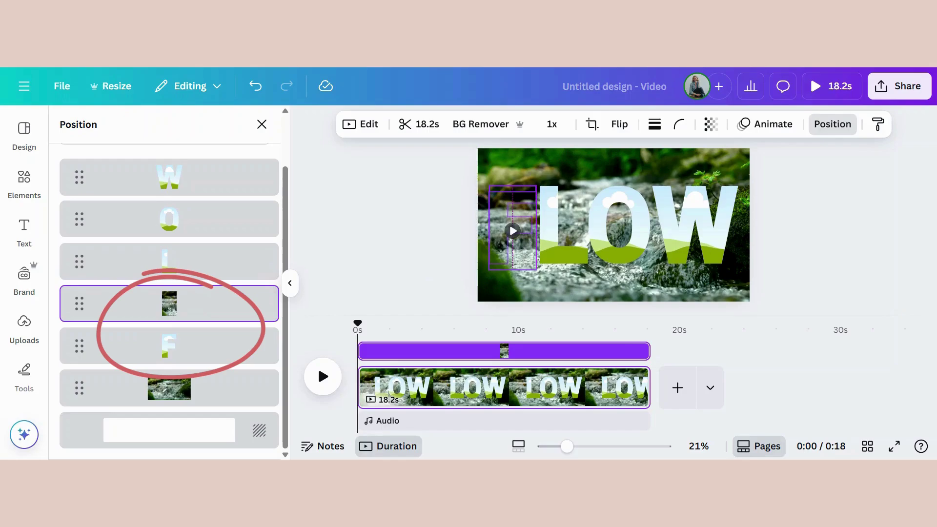
left_click_drag(510, 203, 509, 203)
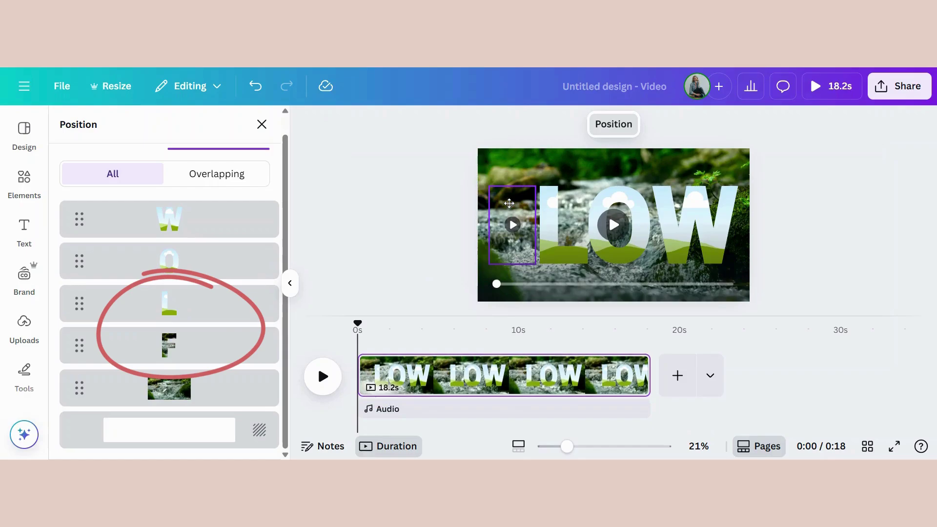
left_click(902, 229)
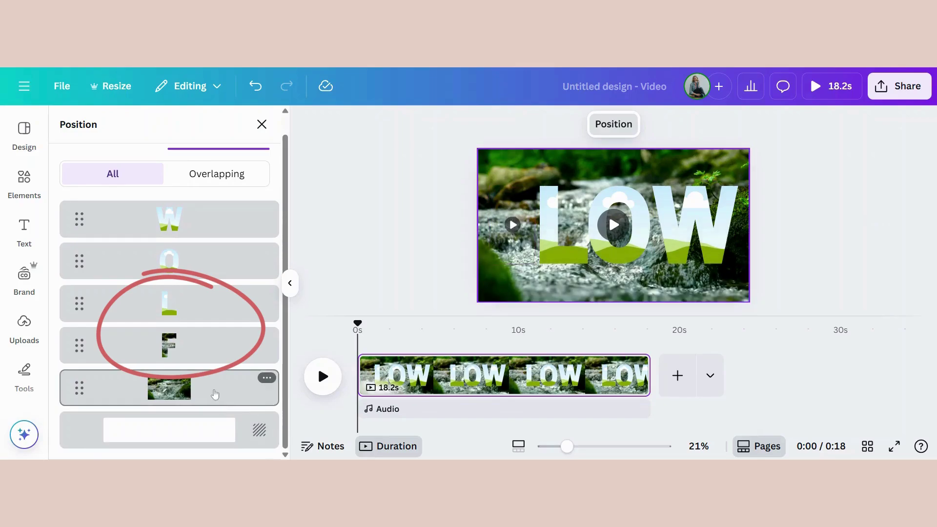
Duplicate the full-page stream video and align the copy exactly with the page
left_click(215, 394)
right_click(215, 395)
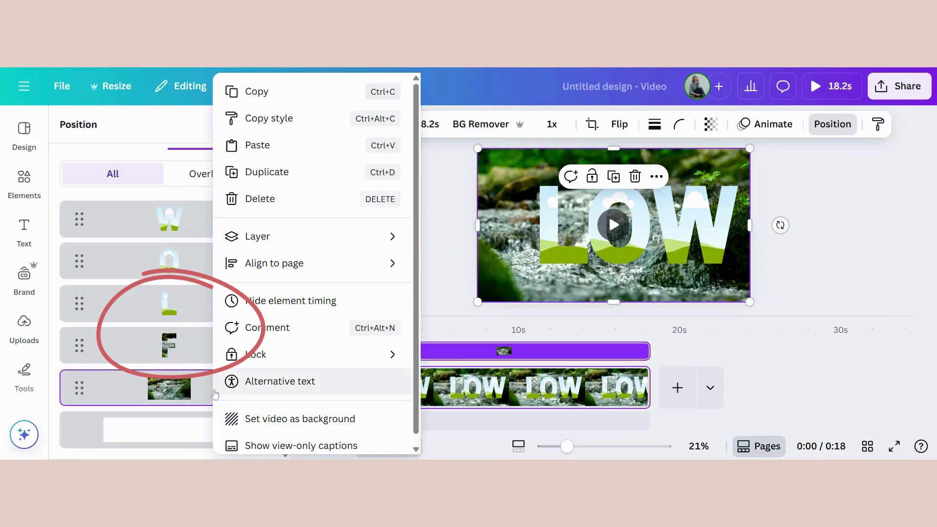
left_click(277, 176)
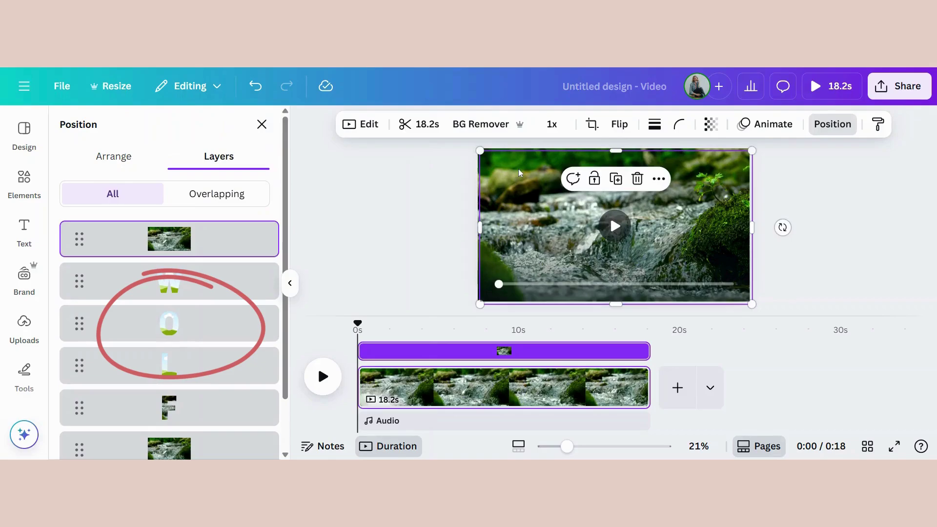
left_click_drag(518, 172, 517, 165)
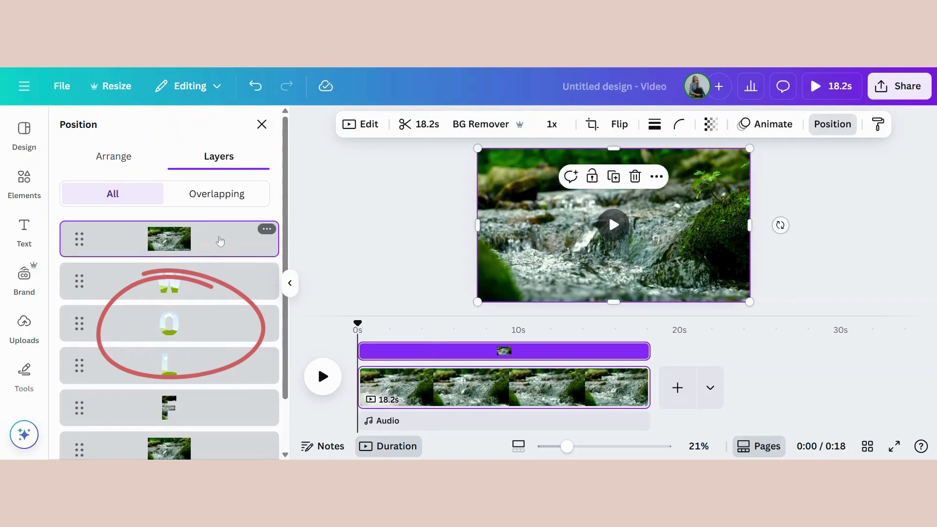
Move the stream video copy beneath the L layer, crop it to the L frame's bounds, and fill the L frame with it
left_click_drag(218, 239, 226, 361)
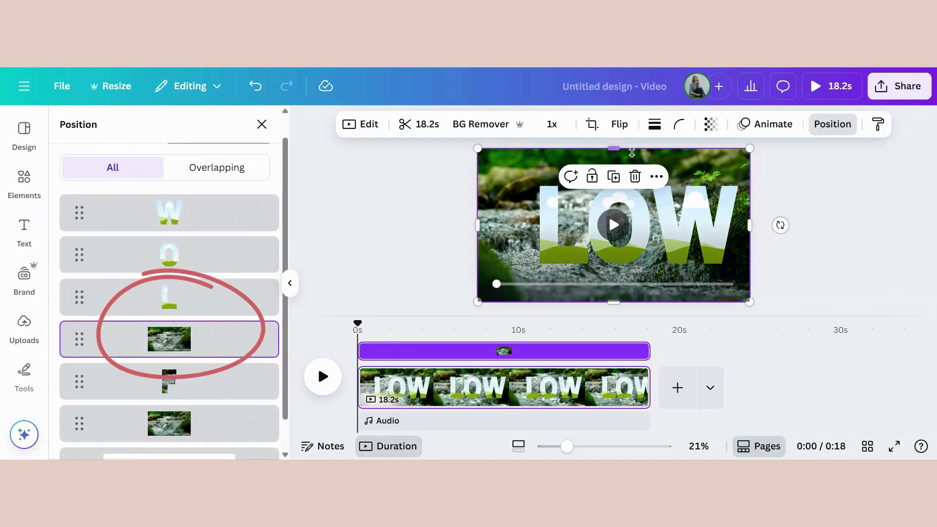
left_click_drag(622, 150, 636, 186)
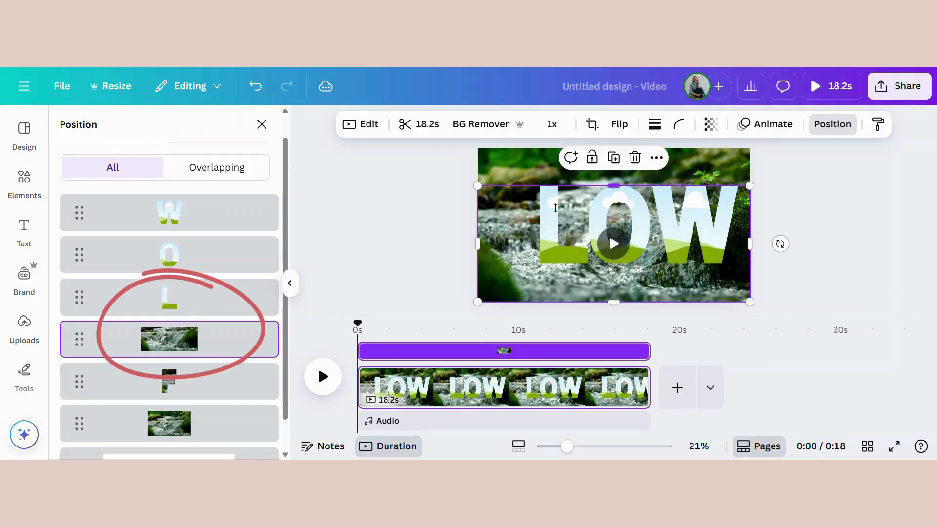
left_click_drag(478, 244, 540, 244)
left_click_drag(644, 301, 645, 264)
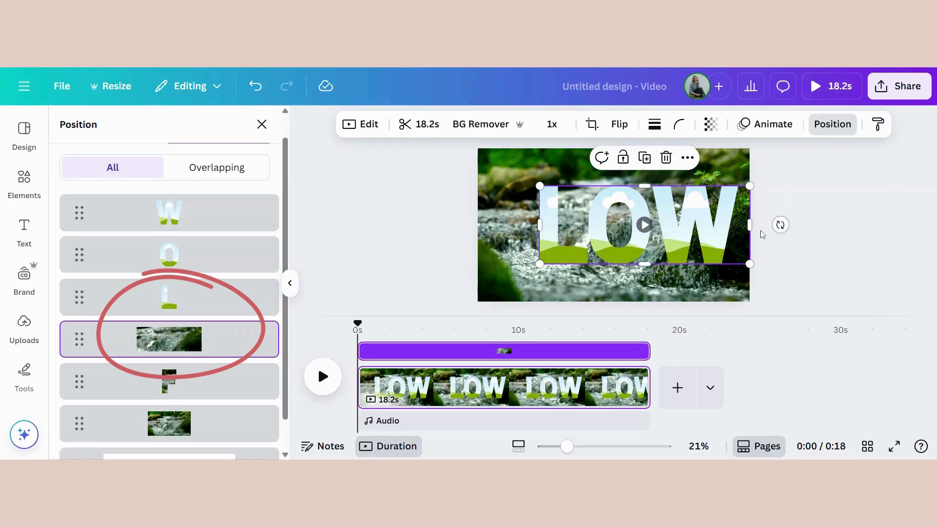
left_click_drag(750, 225, 589, 238)
left_click_drag(199, 345, 195, 289)
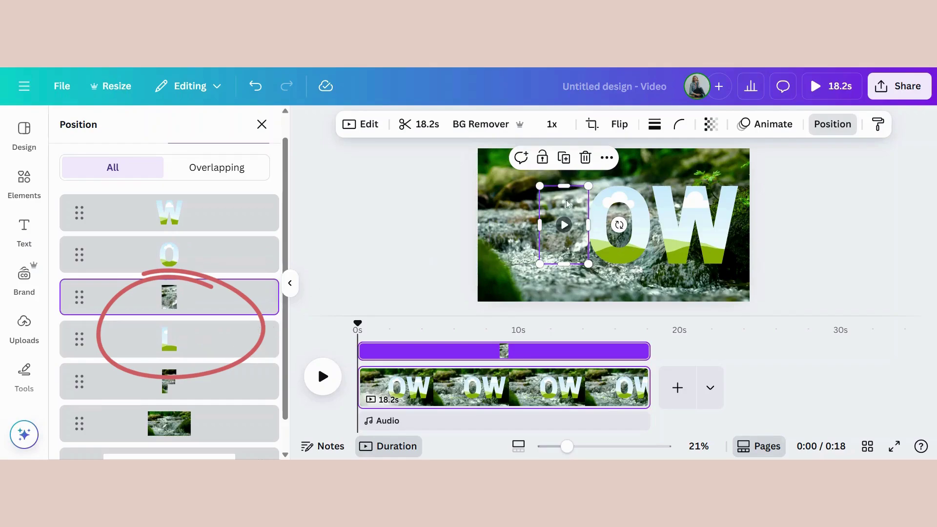
left_click_drag(554, 193, 554, 199)
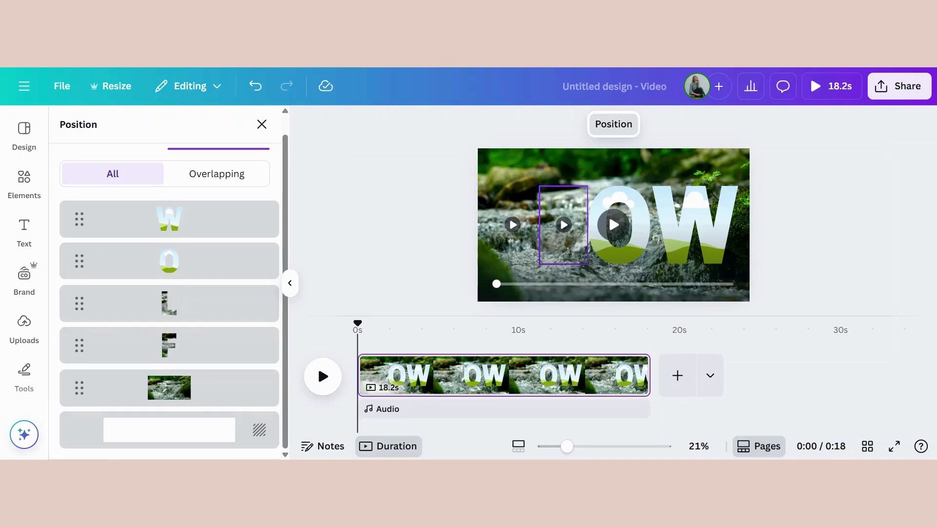
Duplicate the full-page stream video, place the copy beneath the O layer and align it with the page
right_click(227, 388)
left_click(279, 172)
left_click_drag(222, 238, 227, 290)
left_click_drag(228, 337, 224, 327)
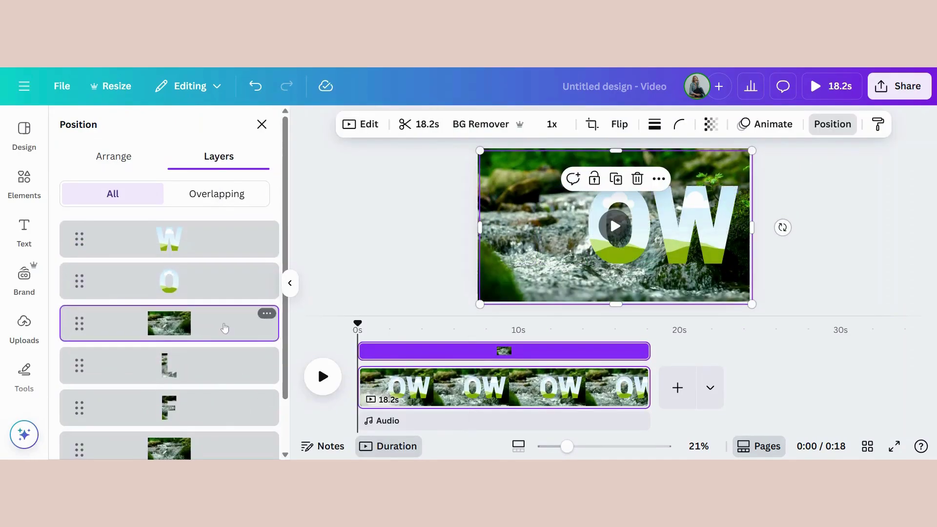
Crop the new video copy to the bounds of the letter O and drop it into the O frame
left_click_drag(614, 148, 615, 186)
left_click_drag(613, 302, 616, 268)
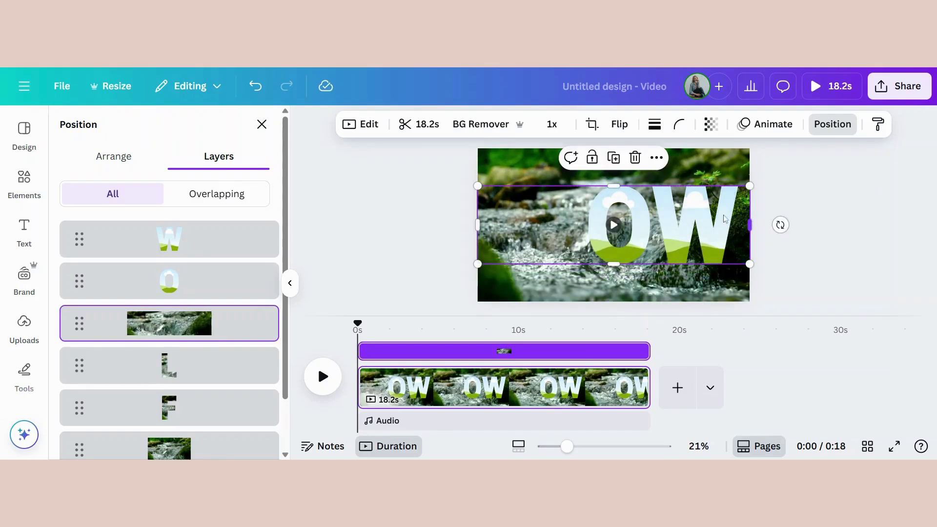
left_click_drag(750, 225, 650, 225)
left_click_drag(483, 222, 584, 225)
left_click_drag(202, 318, 205, 282)
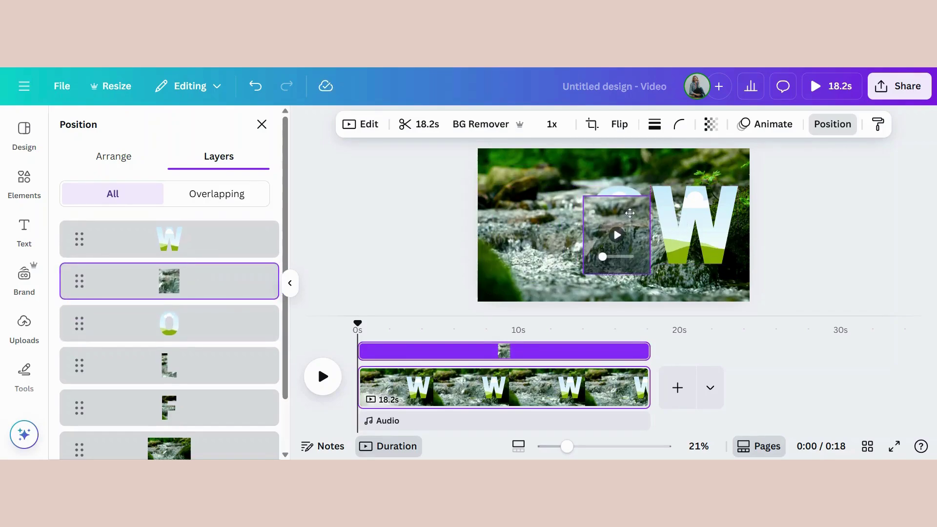
key("Delete")
Duplicate the full-page stream video again and align the copy with the page beneath the W layer
right_click(226, 413)
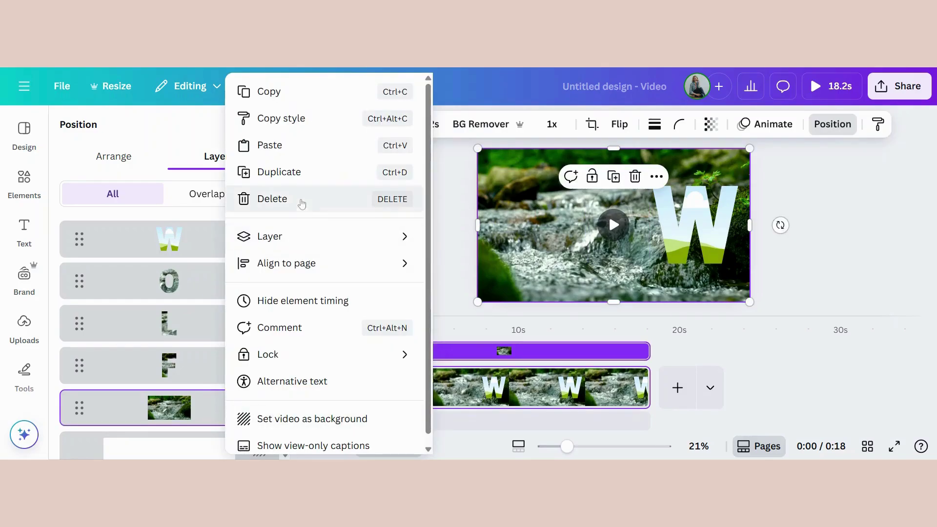
left_click(279, 172)
left_click_drag(220, 238, 219, 295)
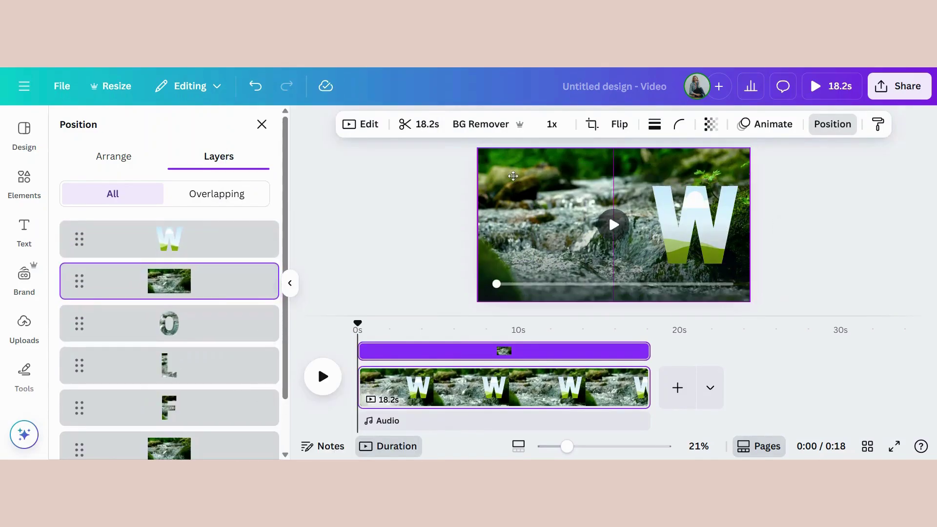
Crop this video copy to the bounds of the letter W and drop it into the W frame
left_click_drag(616, 151, 614, 186)
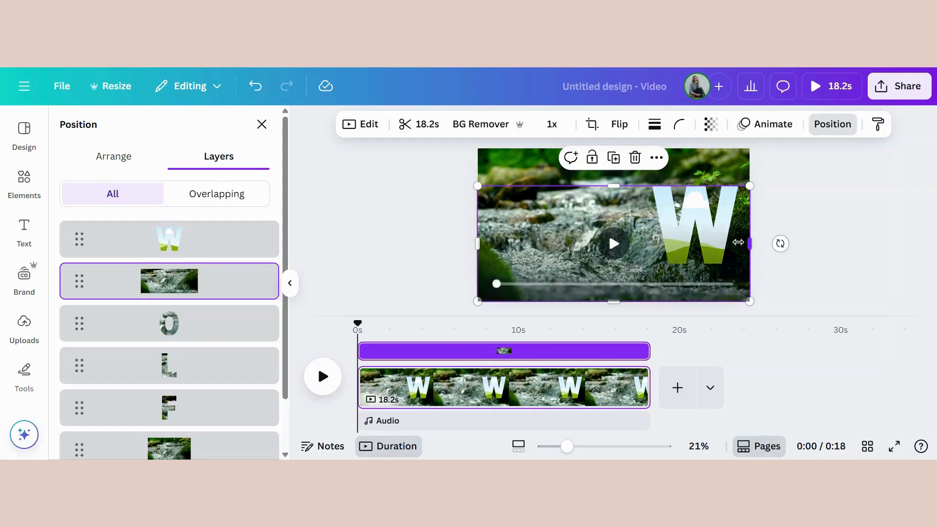
left_click_drag(478, 244, 650, 241)
left_click_drag(694, 301, 694, 264)
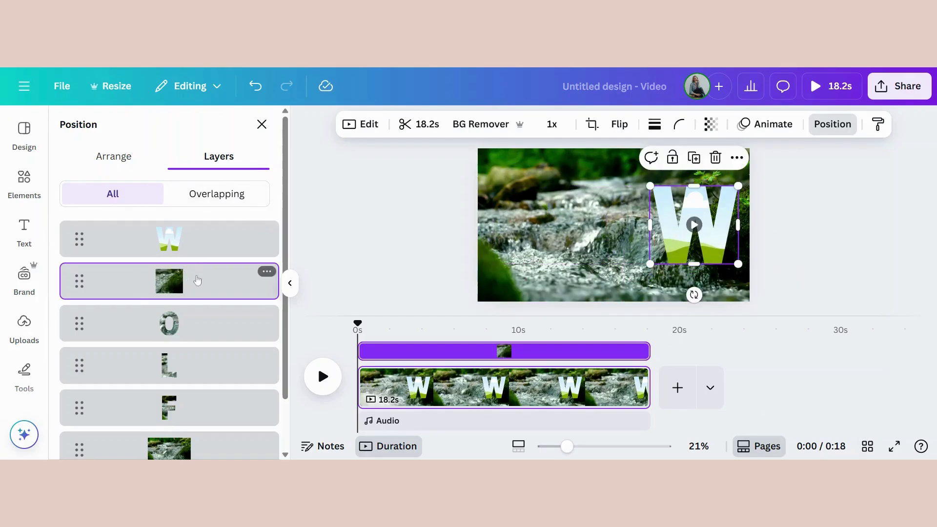
left_click_drag(197, 278, 195, 240)
key("ctrl+z")
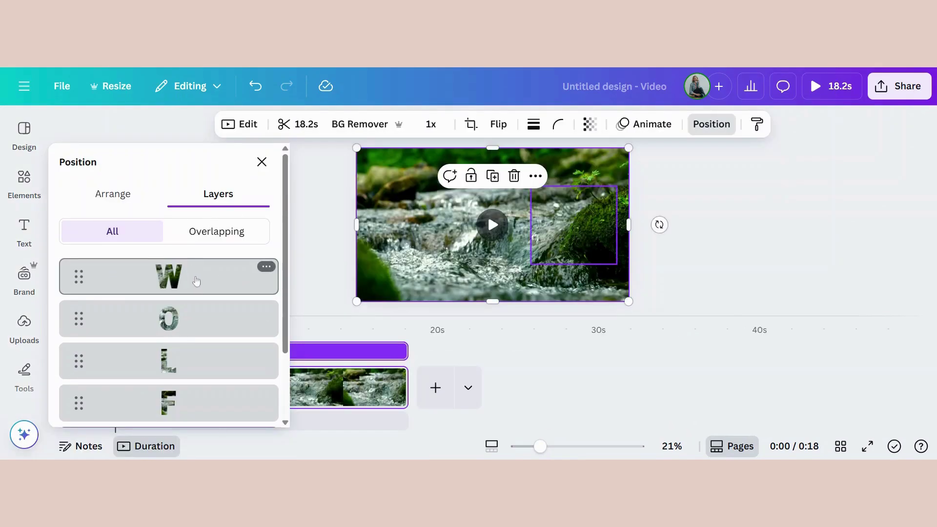
Make the full-page background video mostly transparent so the FLOW letters stand out, and preview the design in full screen
scroll(196, 280, "down", 2)
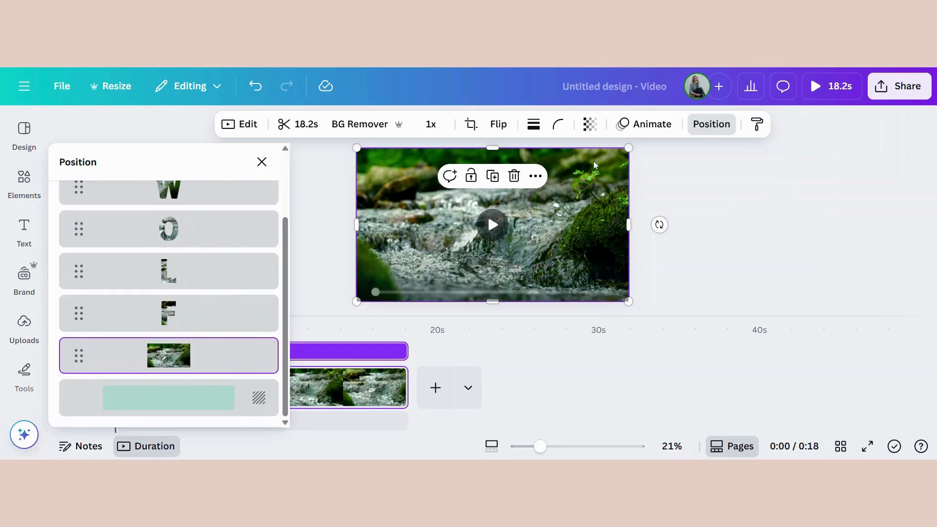
left_click(593, 128)
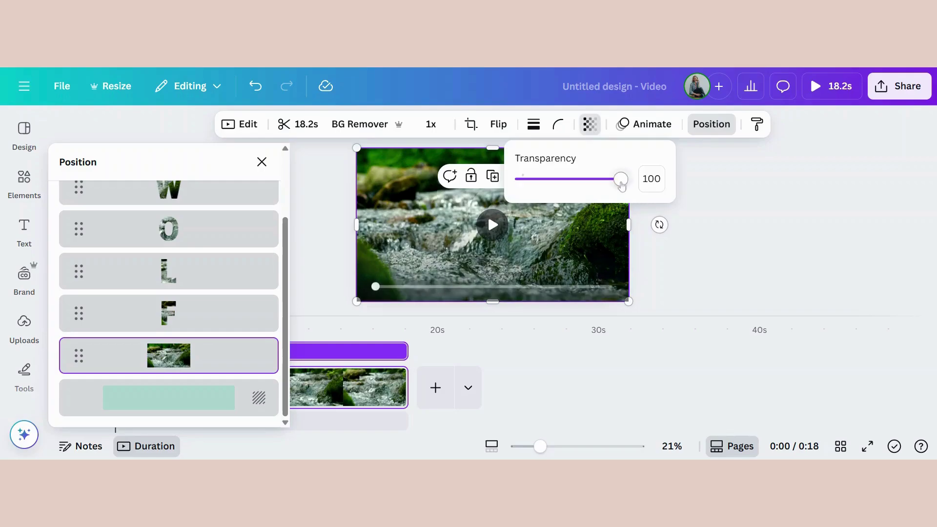
left_click_drag(620, 179, 544, 180)
left_click(743, 251)
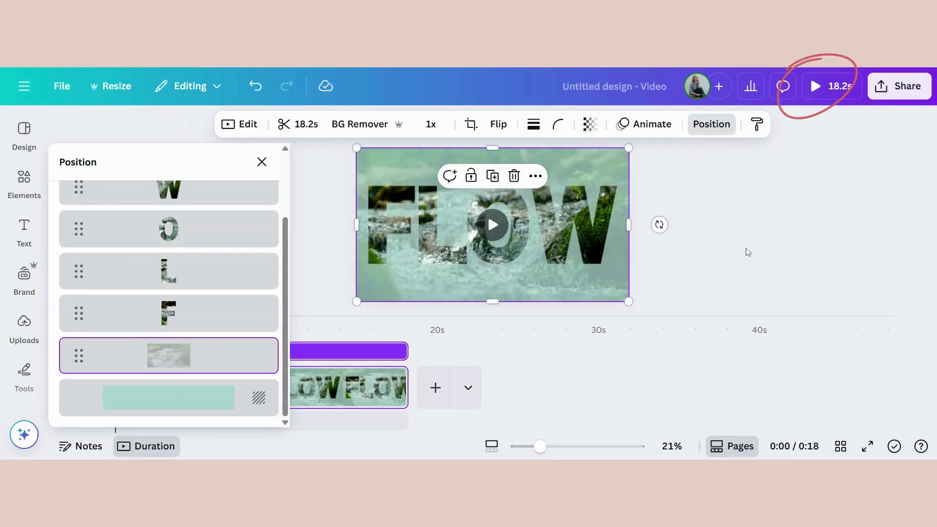
left_click(824, 93)
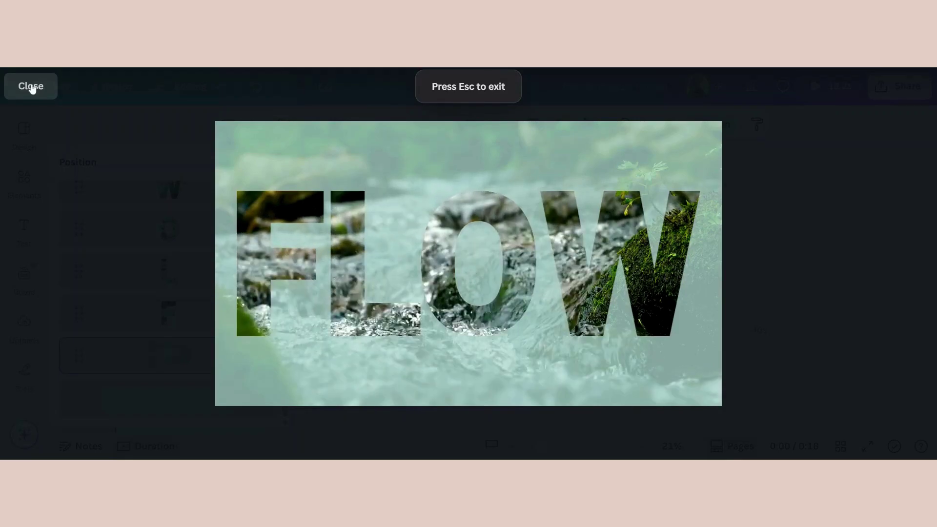
left_click(30, 87)
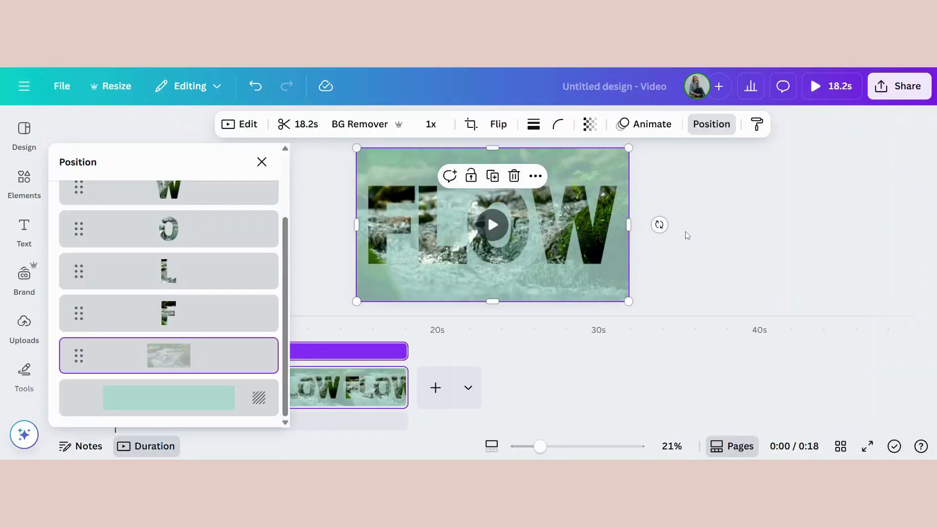
Remove the full-page background video and preview the FLOW letters over the plain mint background
mouse_move(586, 173)
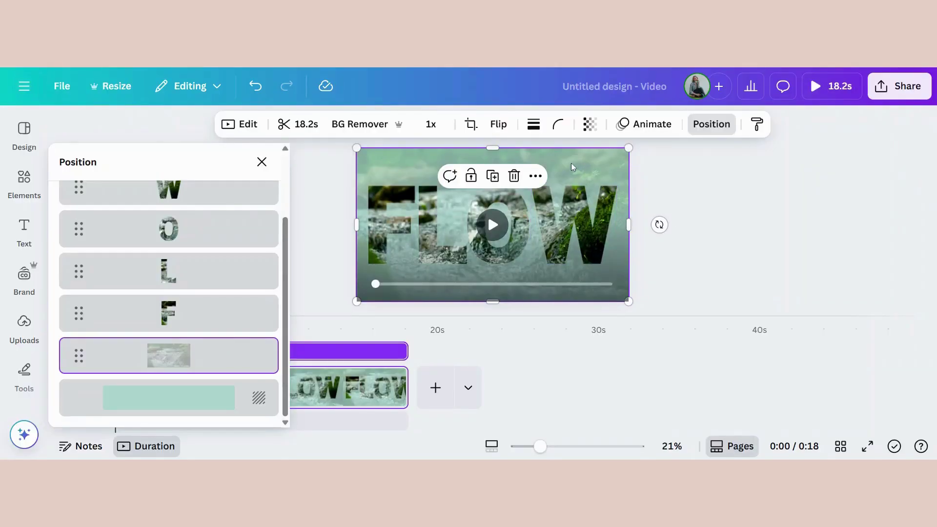
left_click_drag(573, 167, 871, 231)
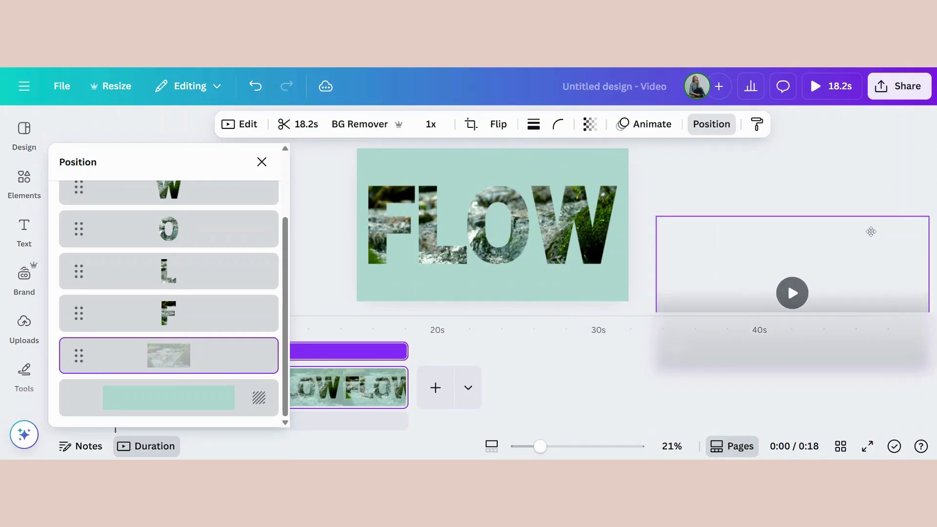
key("Delete")
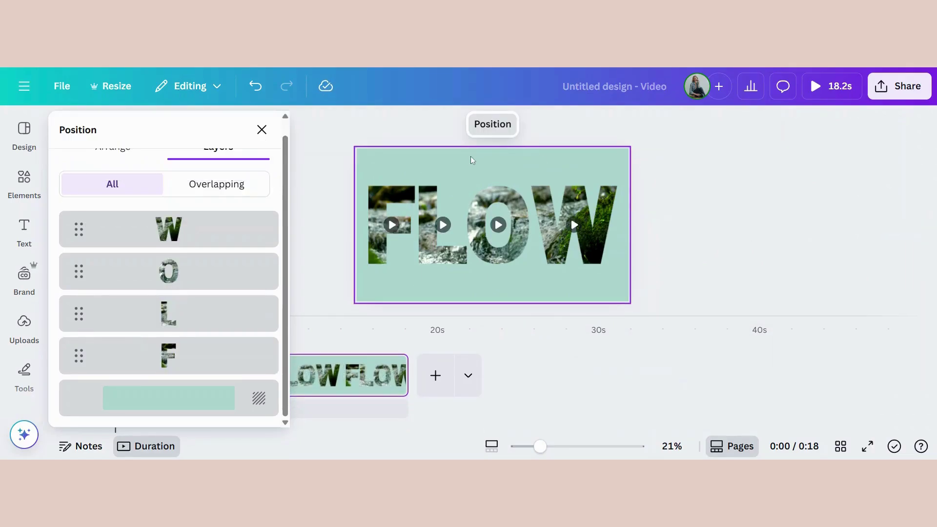
left_click(822, 91)
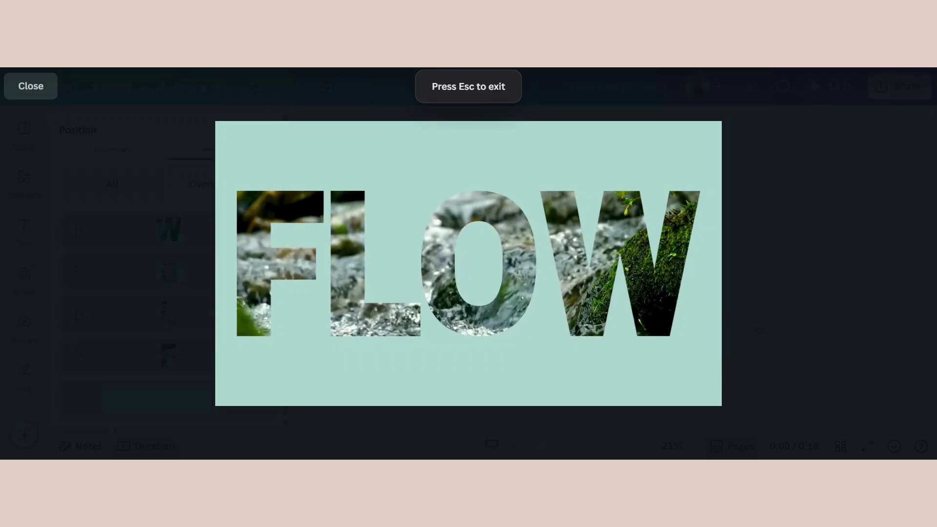
key("Escape")
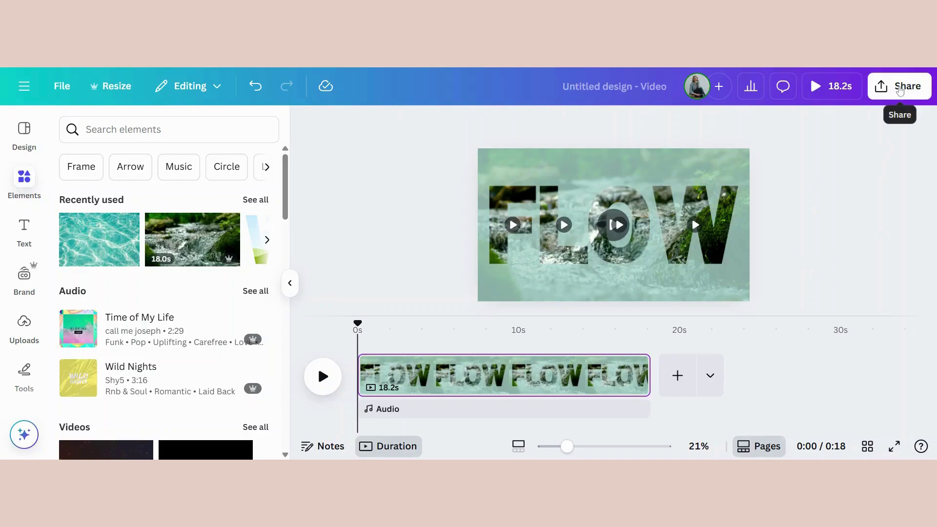
Download the design as an MP4 Video in 1080p (HD) quality, after reviewing the available file types
left_click(900, 90)
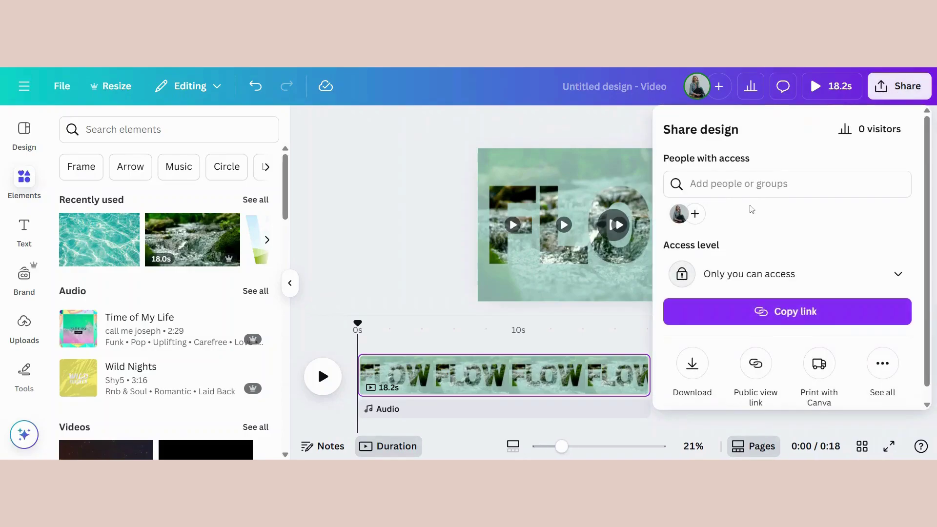
left_click(691, 365)
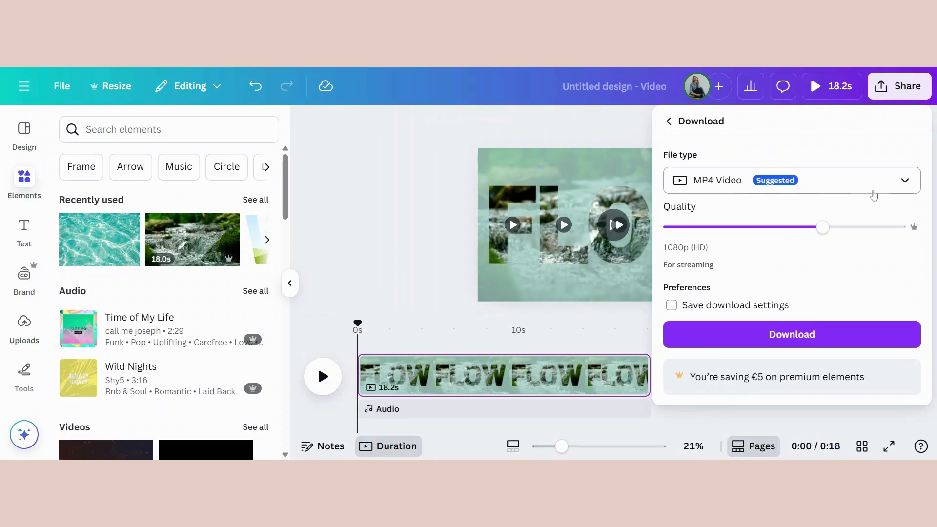
left_click(903, 184)
scroll(708, 302, "down", 2)
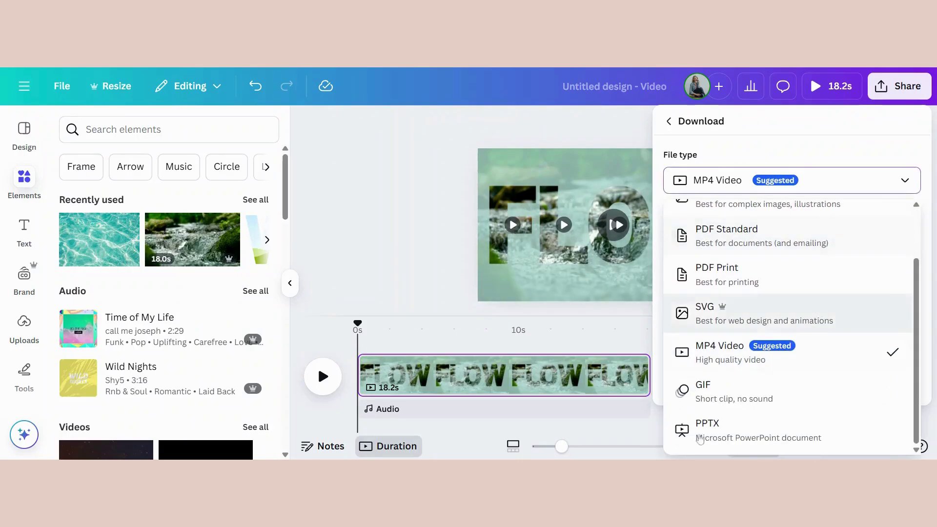
scroll(796, 281, "up", 2)
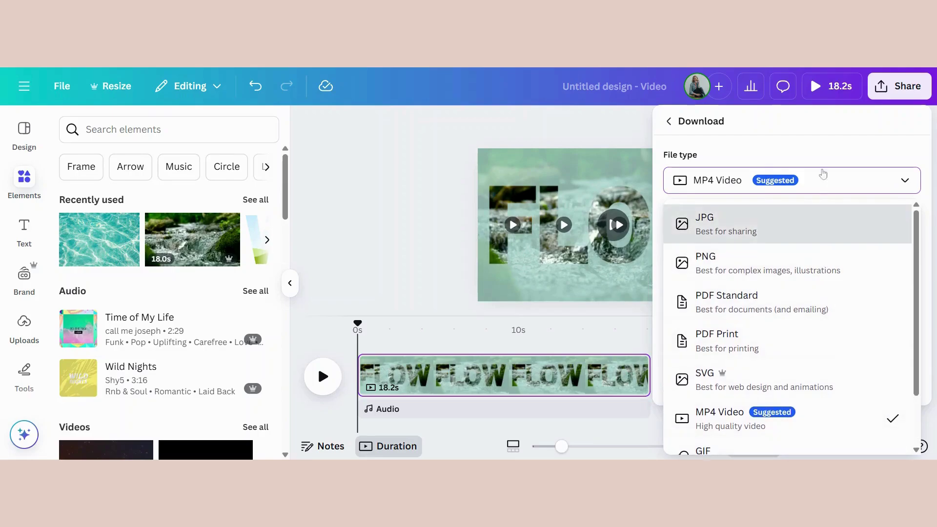
left_click(832, 184)
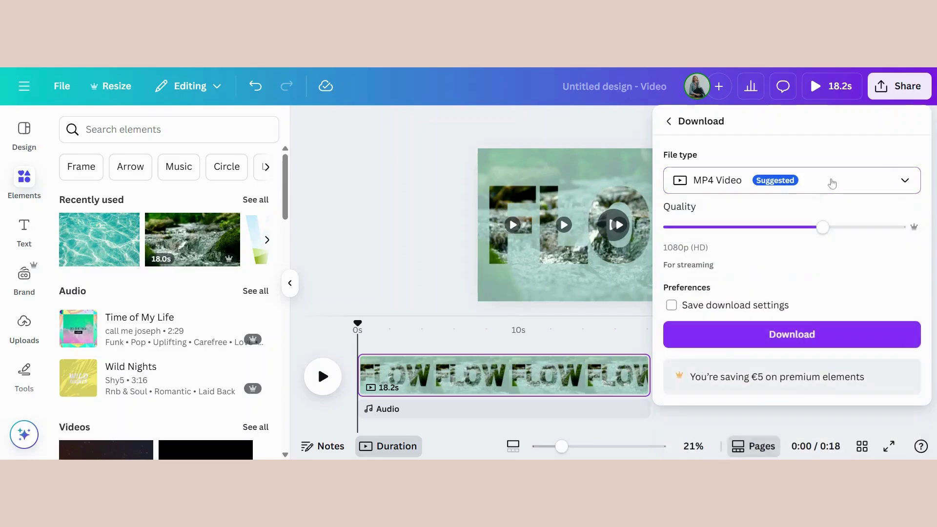
left_click(819, 336)
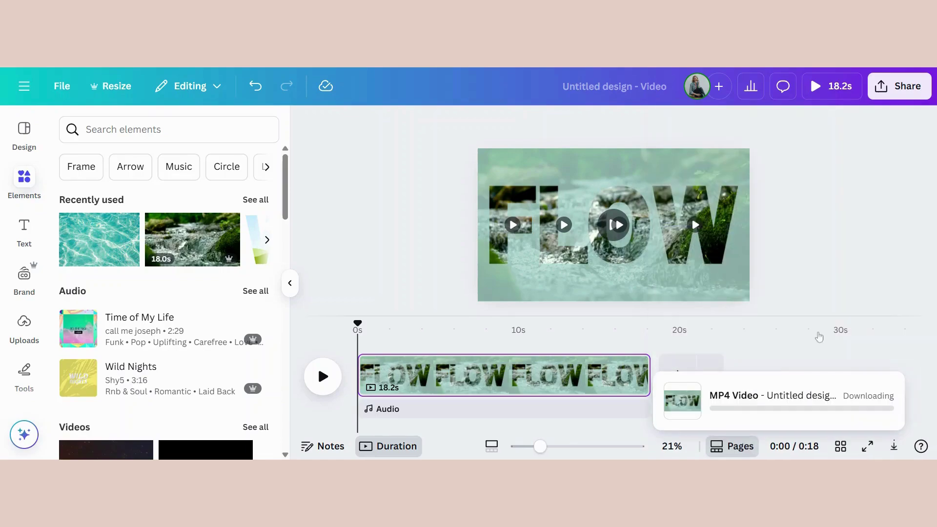